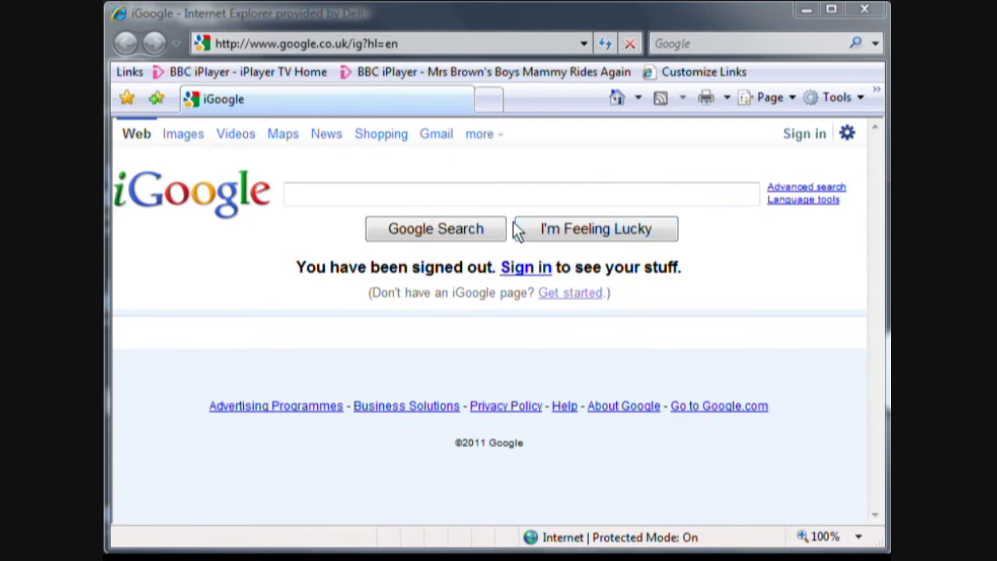
# - Open Gmail and go to the oldest conversations in Sent Mail
pyautogui.click(438, 137)
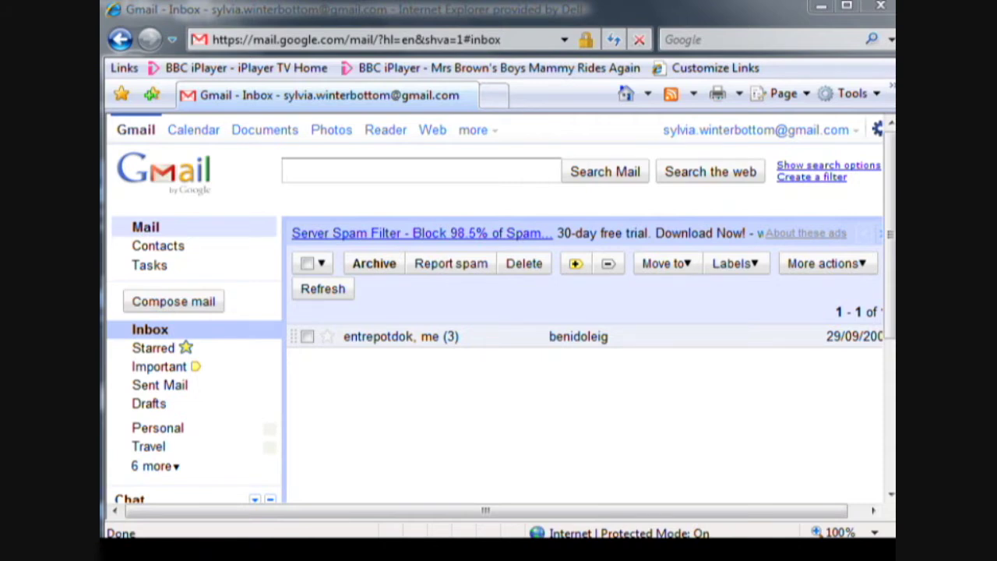
pyautogui.moveTo(891, 298); pyautogui.dragTo(891, 438)
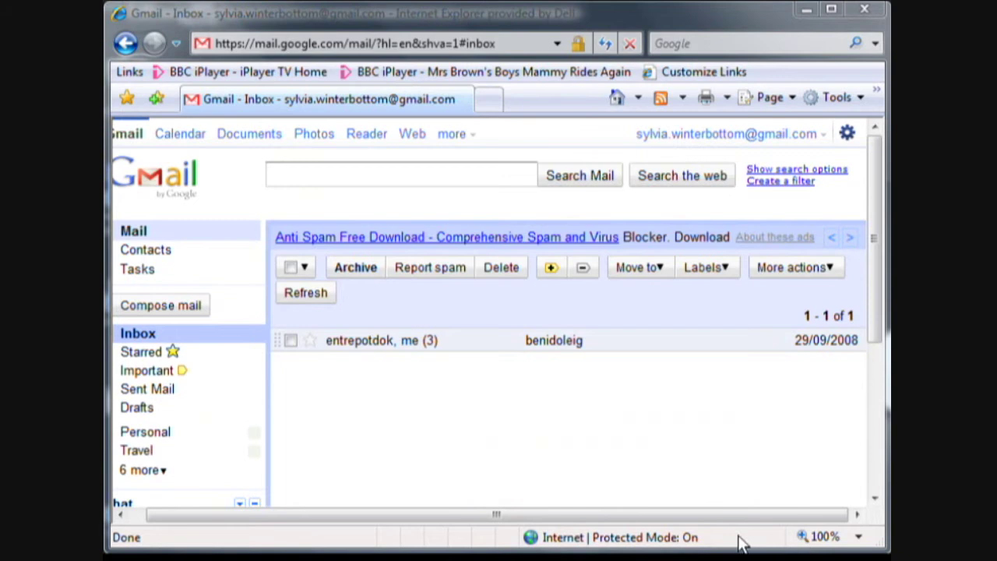
pyautogui.click(145, 399)
pyautogui.click(146, 394)
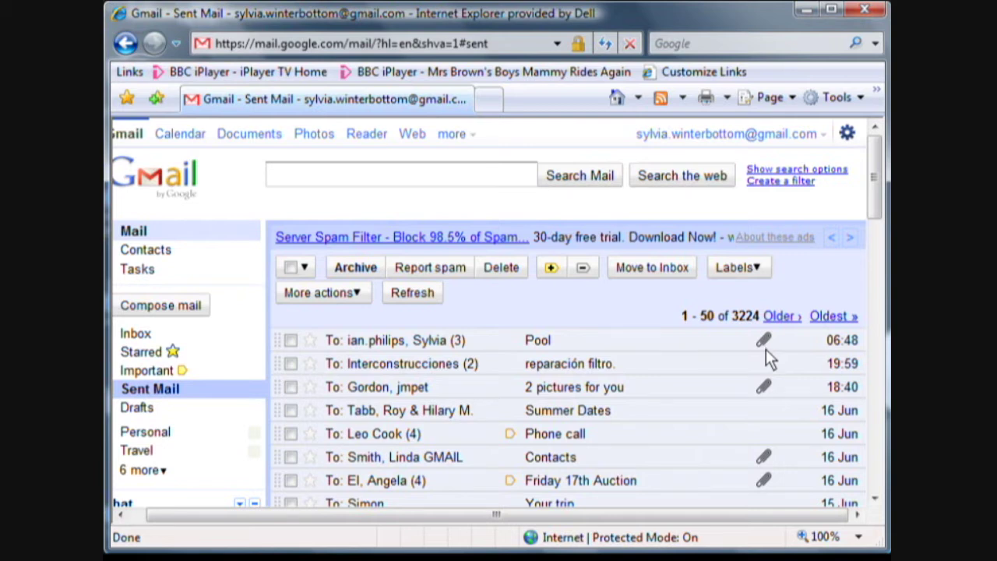
pyautogui.click(830, 315)
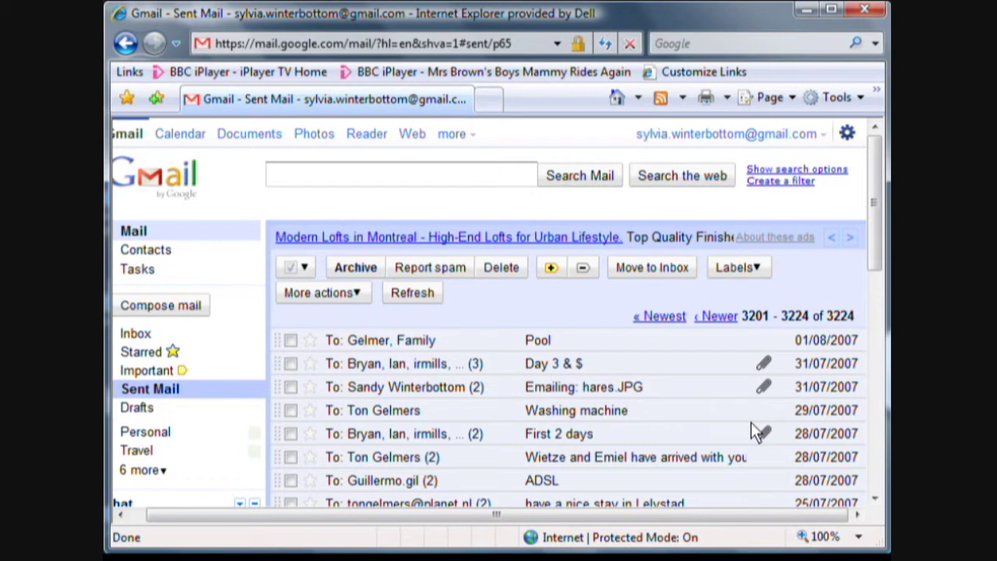
# - Select all conversations on the oldest Sent Mail page and move them to the Bin
pyautogui.hscroll(-3, 756, 431)
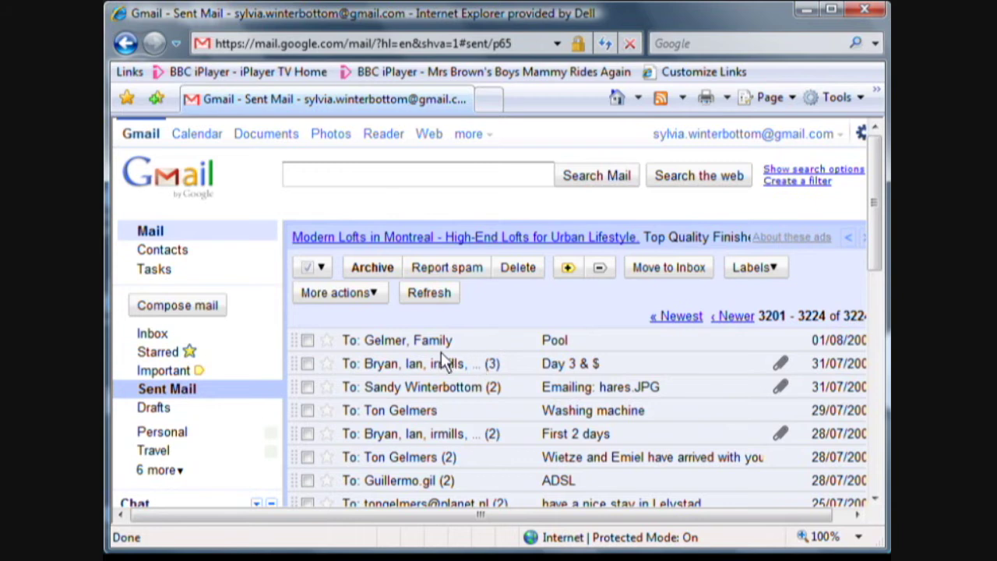
pyautogui.click(376, 293)
pyautogui.click(321, 269)
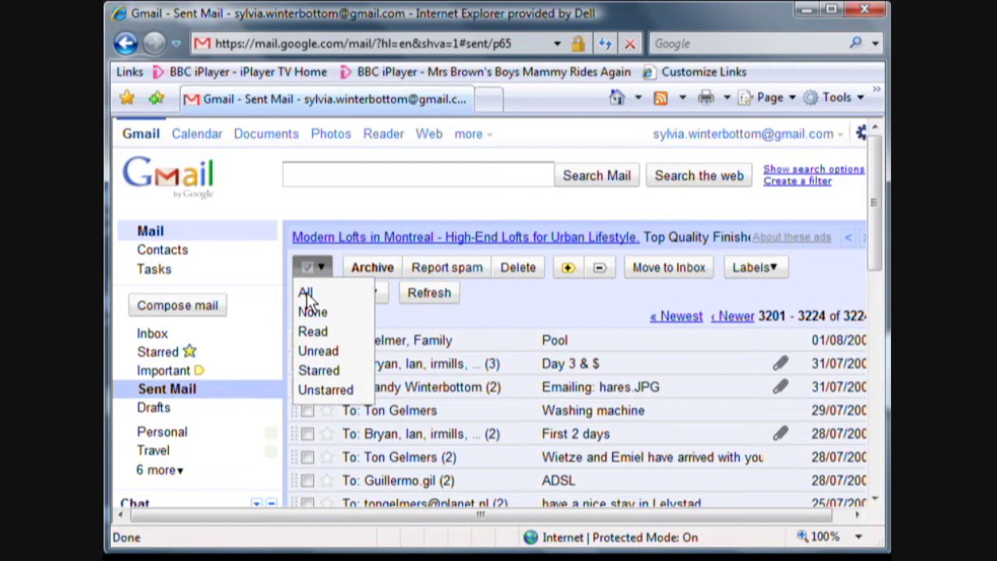
pyautogui.click(306, 294)
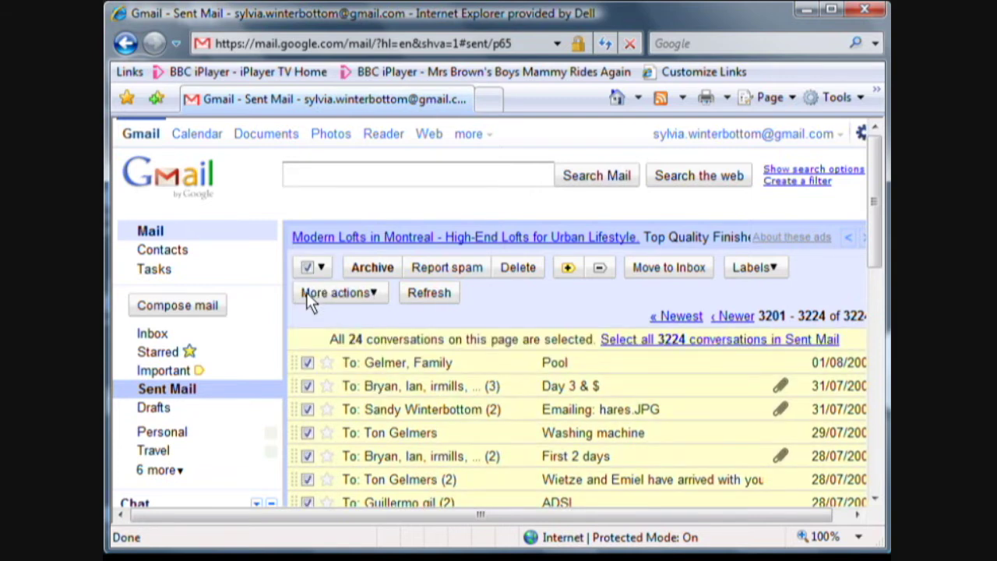
pyautogui.click(518, 269)
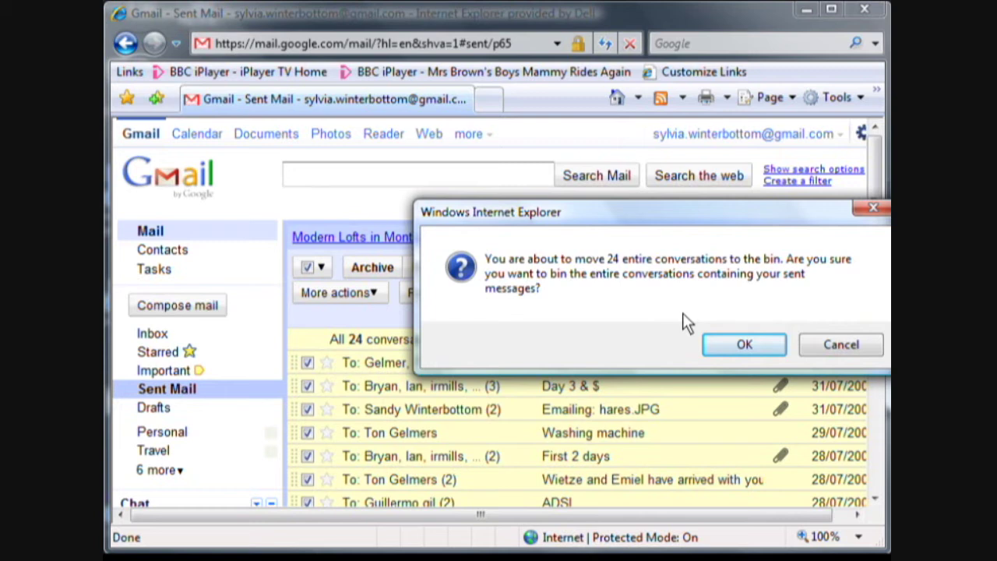
pyautogui.click(744, 347)
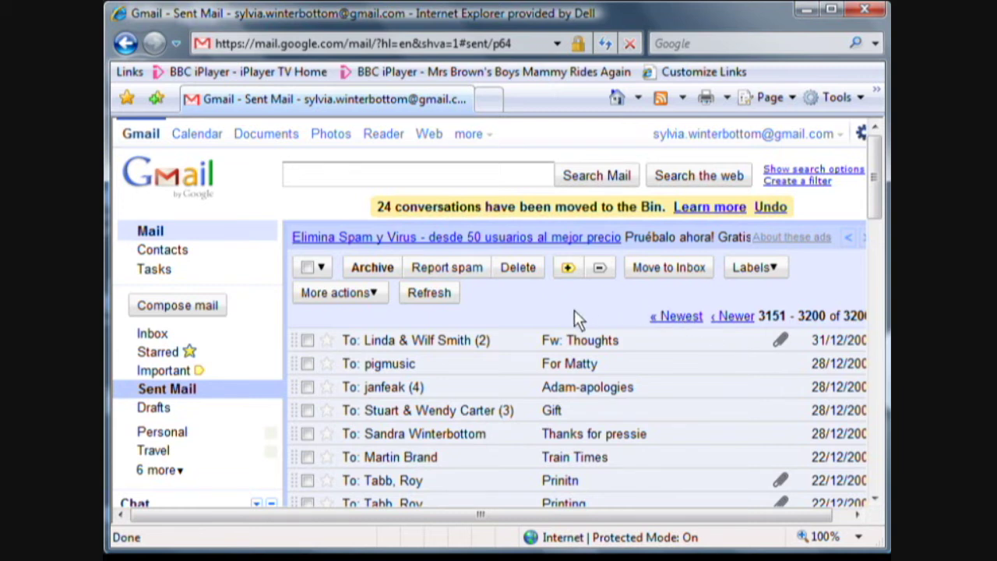
# - Move all conversations on the next-oldest Sent Mail page, 3151 - 3200, to the Bin
pyautogui.click(321, 266)
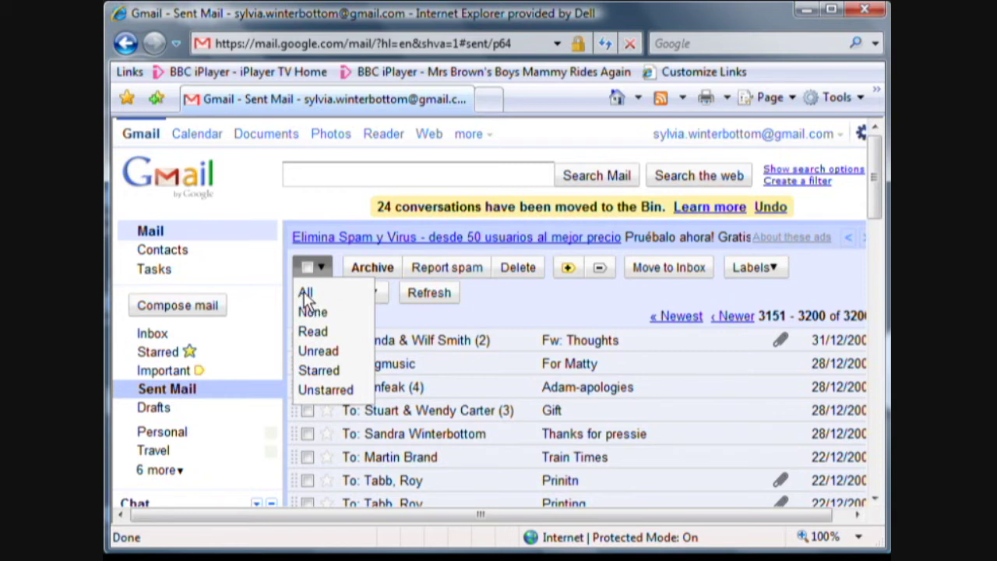
pyautogui.click(305, 293)
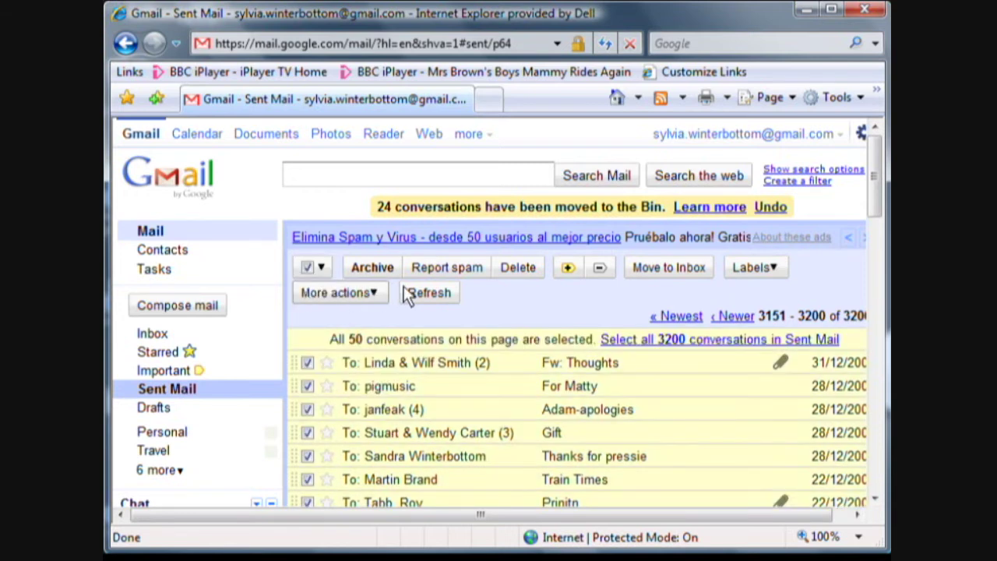
pyautogui.click(522, 267)
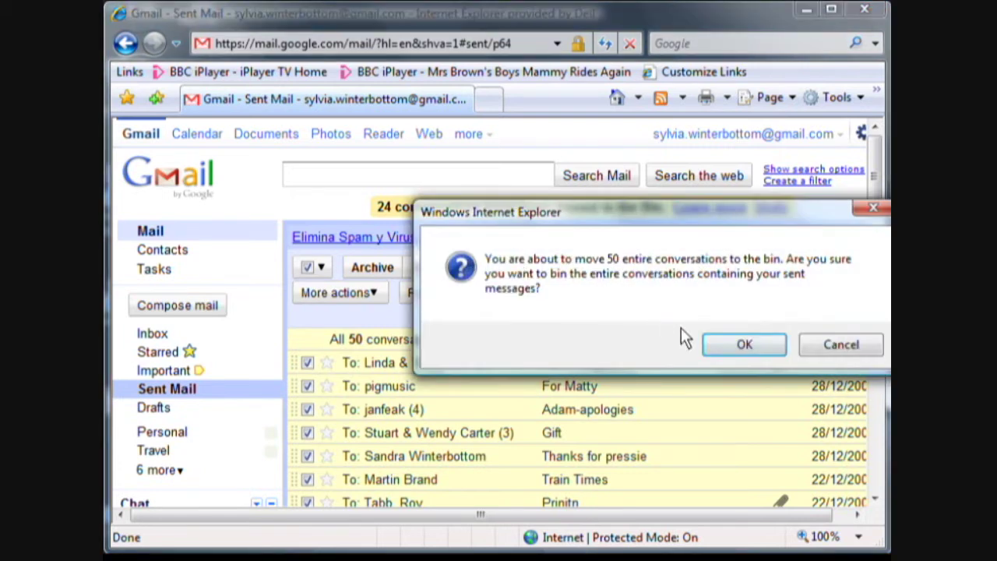
pyautogui.click(758, 348)
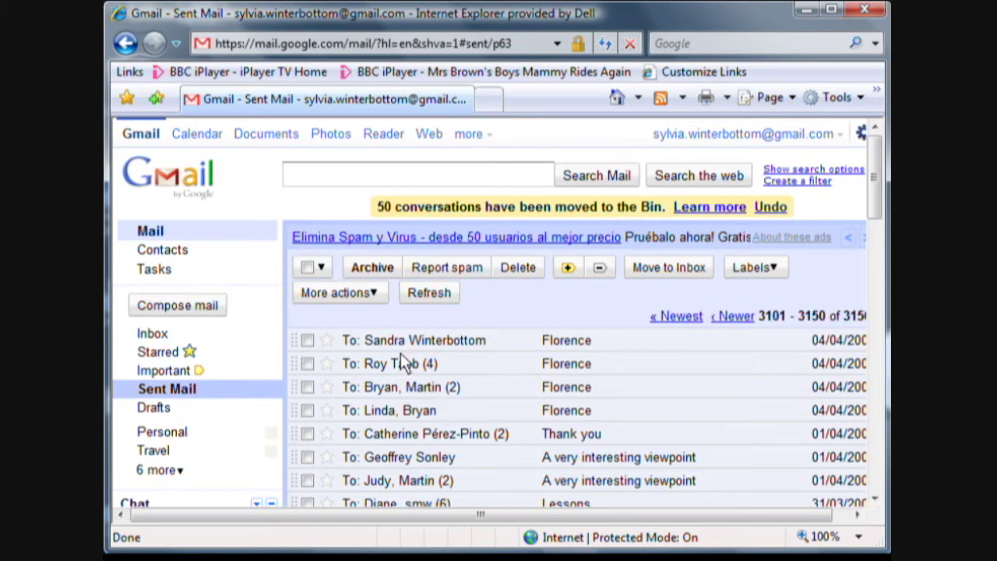
# - Move every conversation on Sent Mail page 3101 - 3150 to the Bin, except the first one, titled "Florence"
pyautogui.click(320, 267)
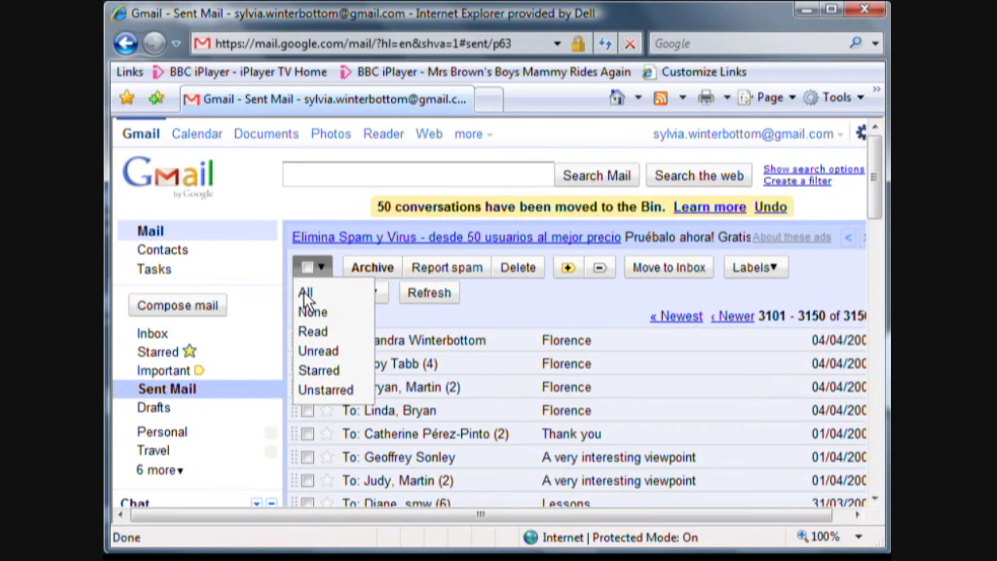
pyautogui.click(306, 295)
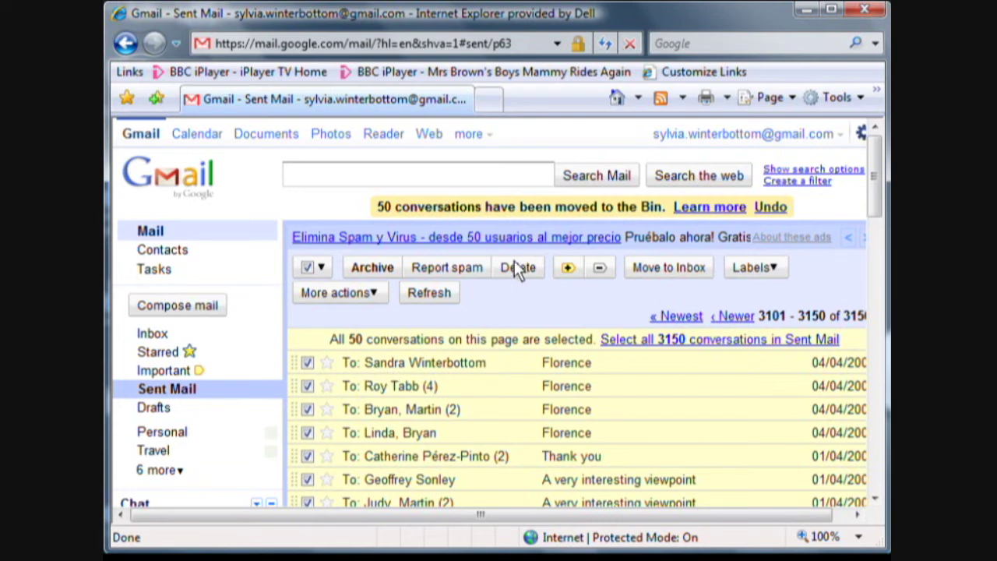
pyautogui.click(307, 363)
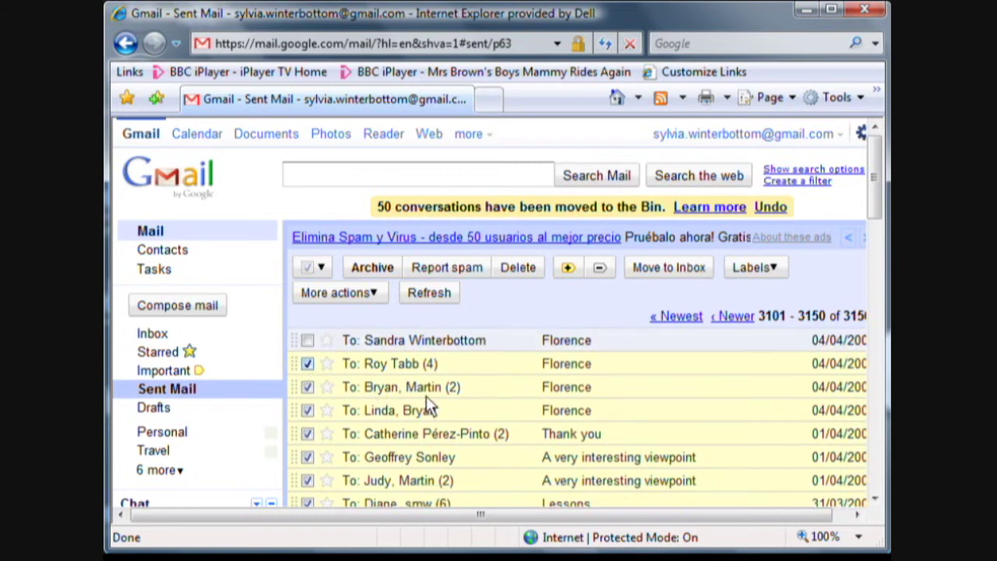
pyautogui.hscroll(1, 426, 395)
pyautogui.hscroll(1, 420, 416)
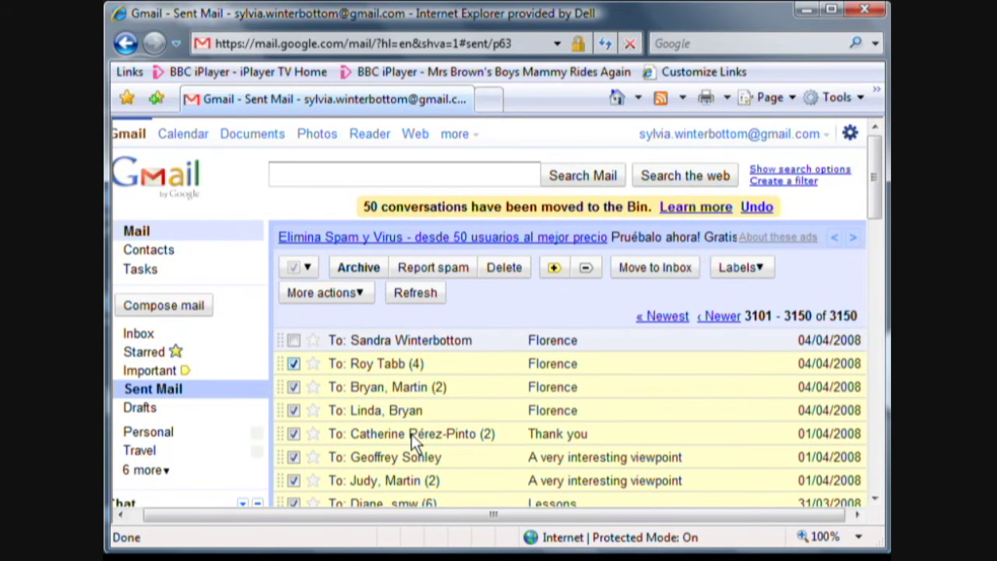
pyautogui.hscroll(1, 411, 435)
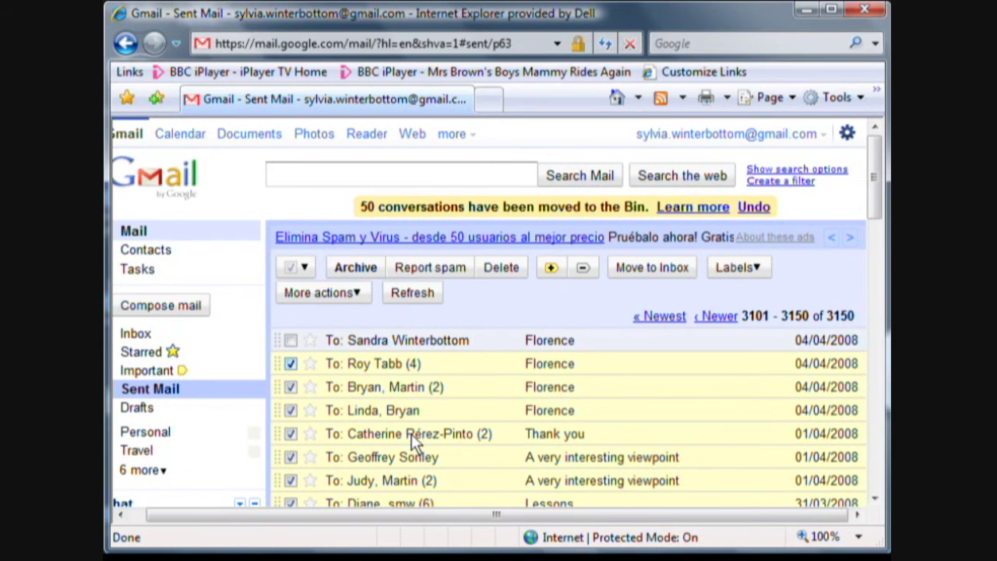
pyautogui.click(500, 268)
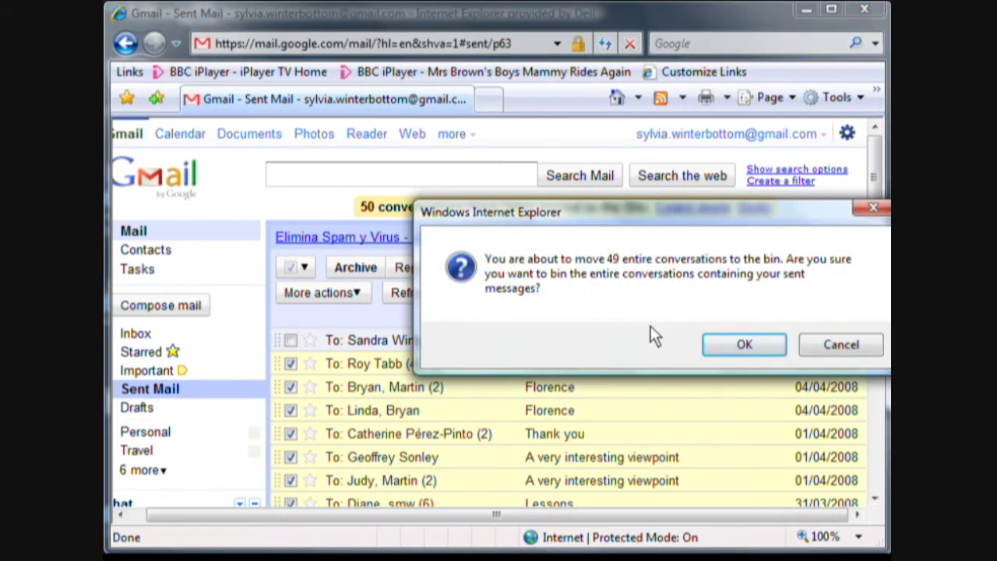
pyautogui.click(737, 352)
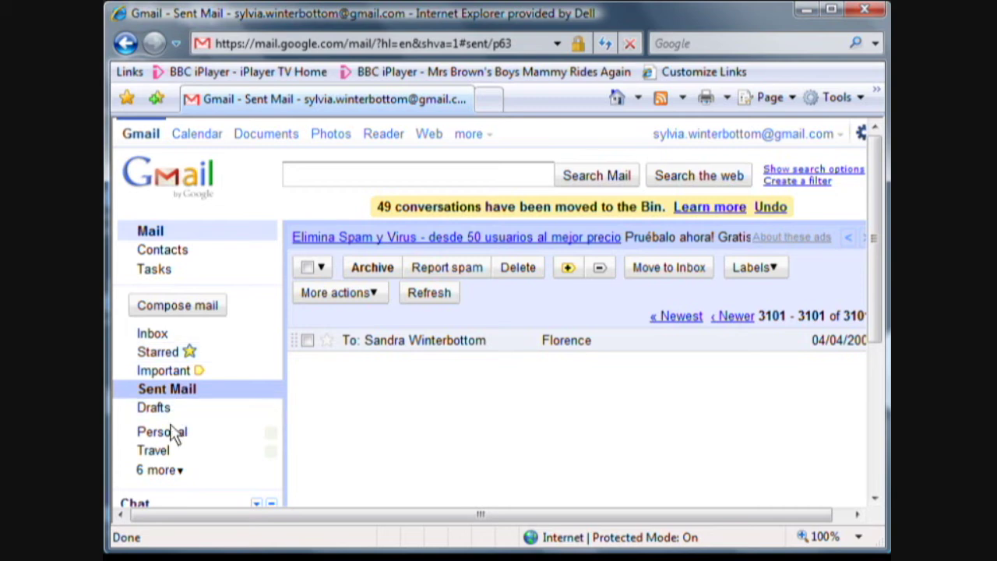
# - Expand the list of additional mail folders and open the Bin
pyautogui.click(179, 471)
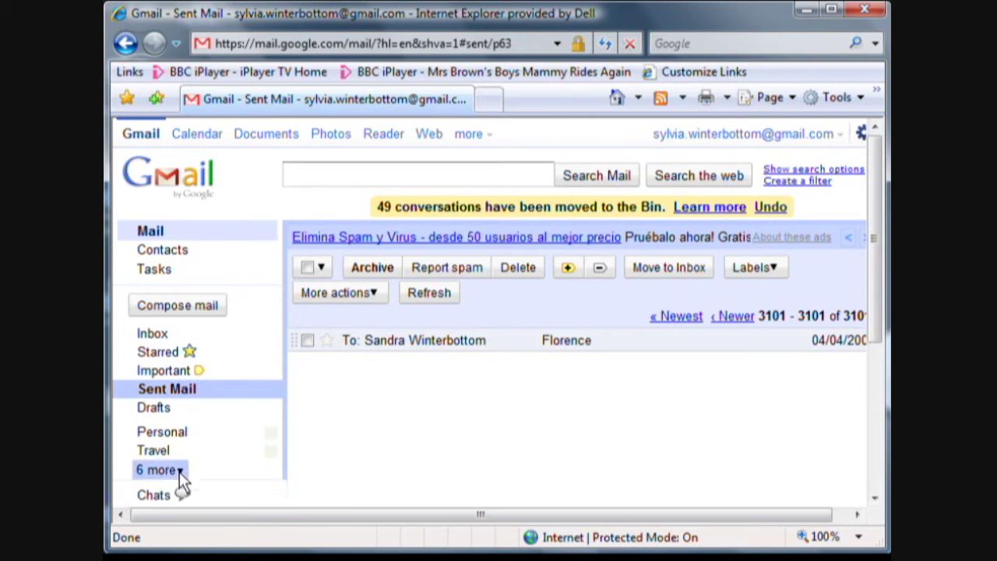
pyautogui.click(879, 499)
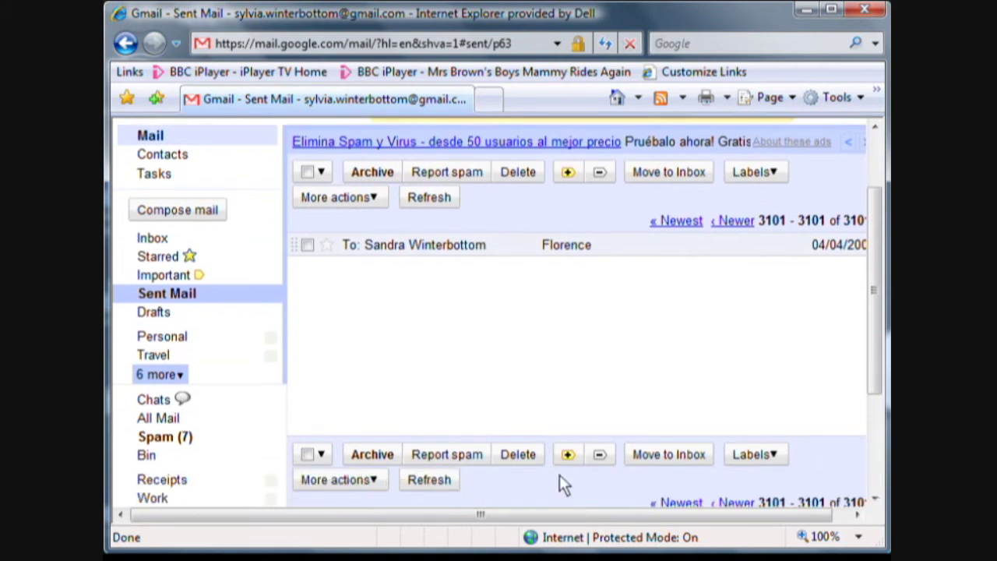
pyautogui.scroll(-1, 218, 472)
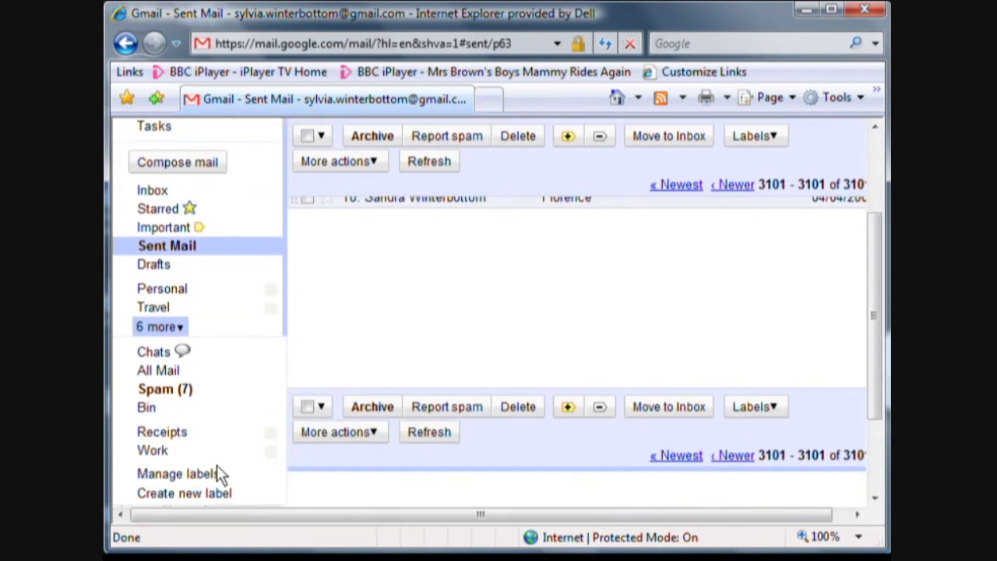
pyautogui.click(148, 410)
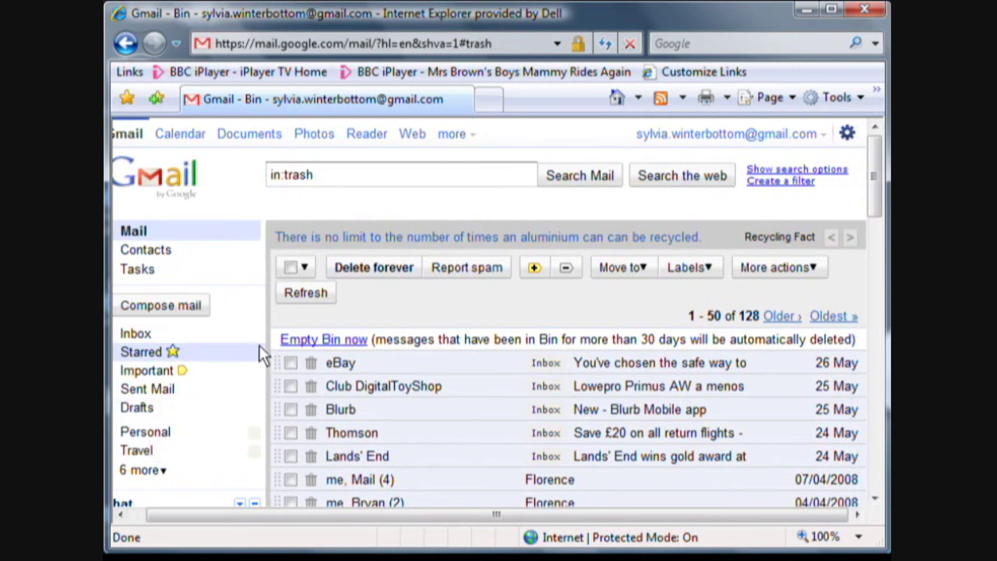
# - Permanently delete all conversations in the Bin, one page at a time, until it is empty
pyautogui.click(304, 267)
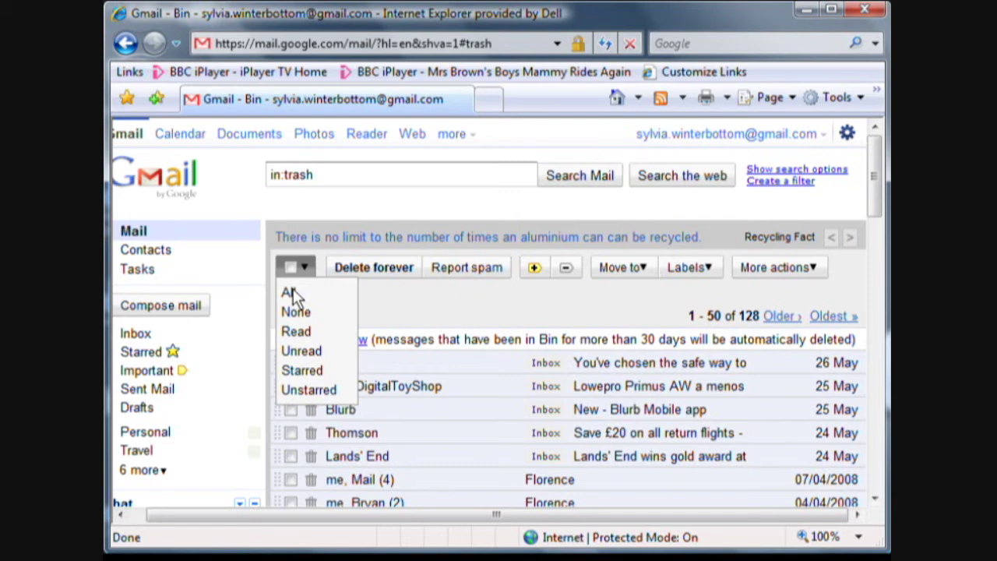
pyautogui.click(291, 292)
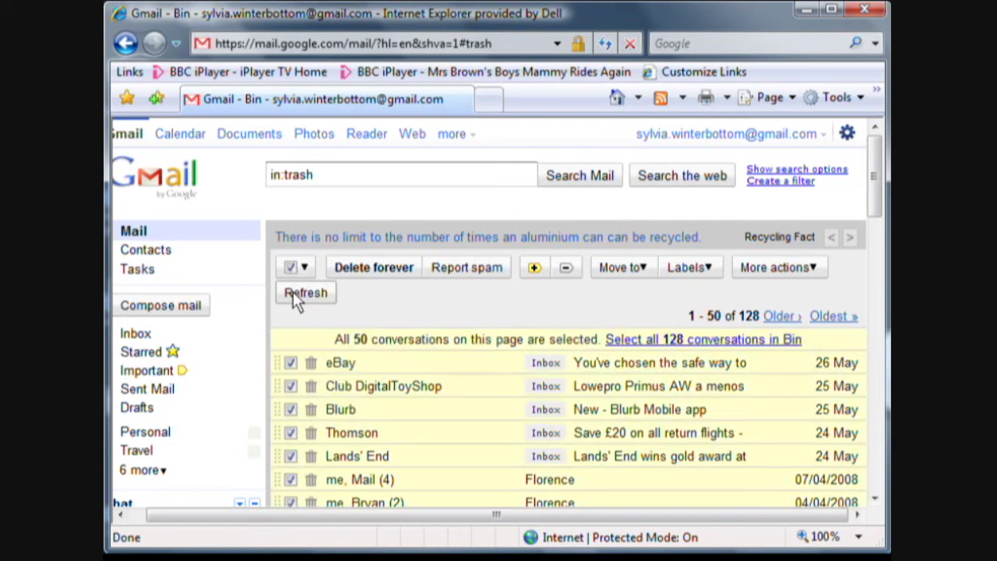
pyautogui.click(374, 267)
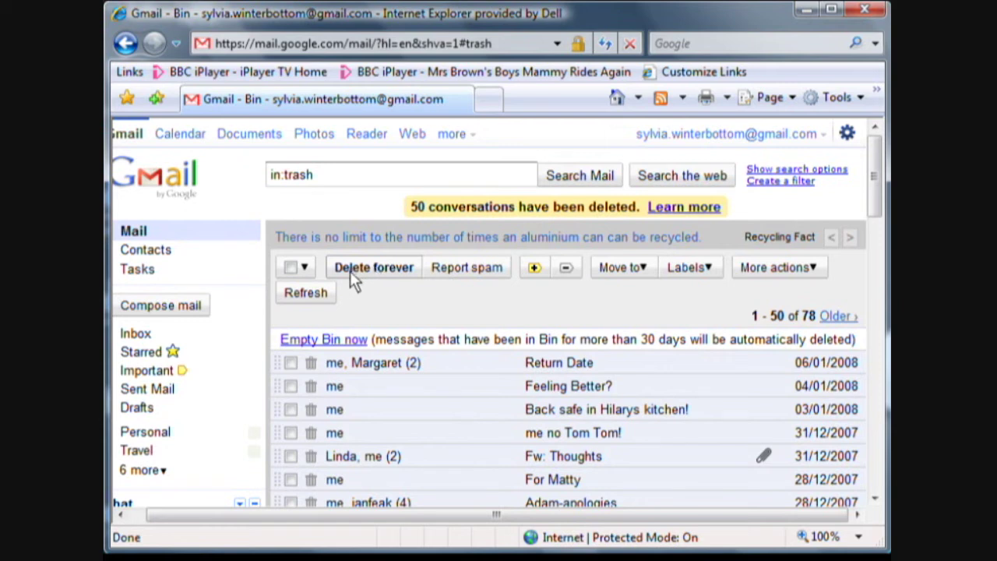
pyautogui.click(305, 269)
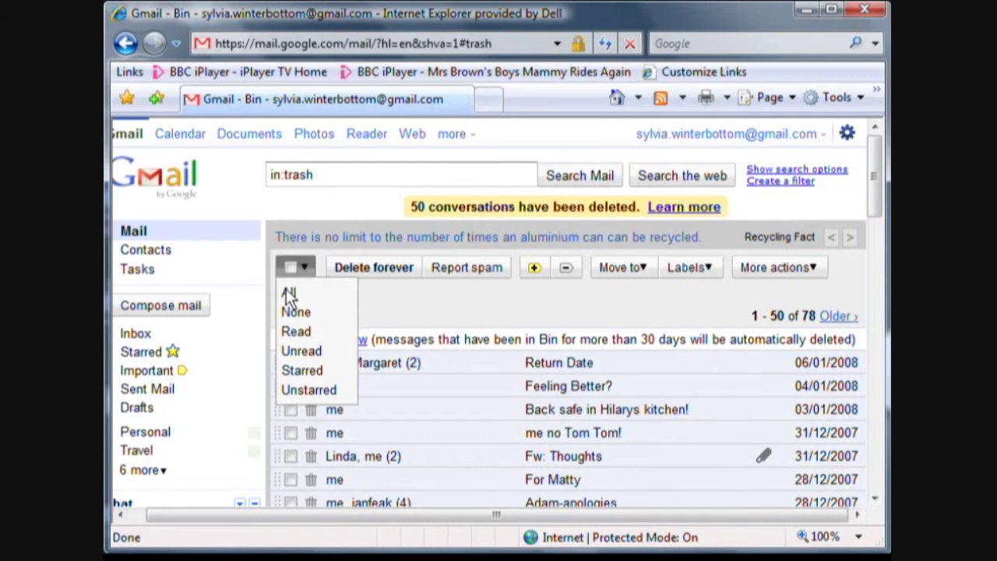
pyautogui.click(289, 294)
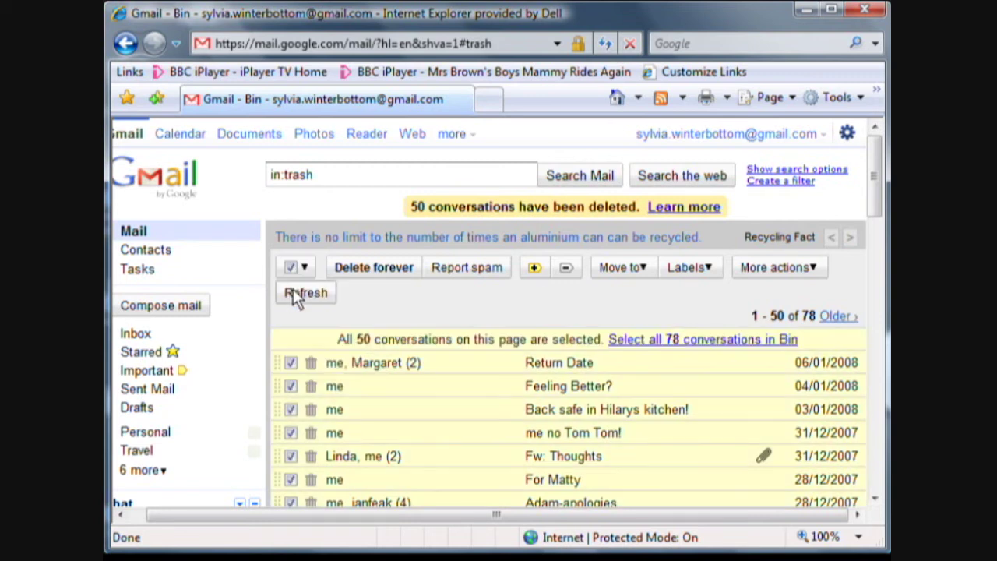
pyautogui.click(364, 262)
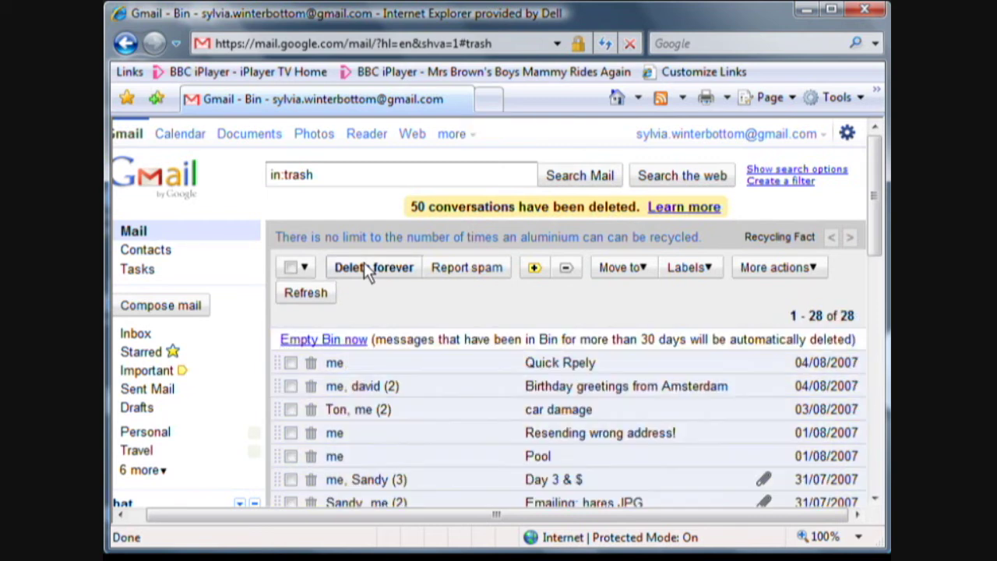
pyautogui.click(304, 265)
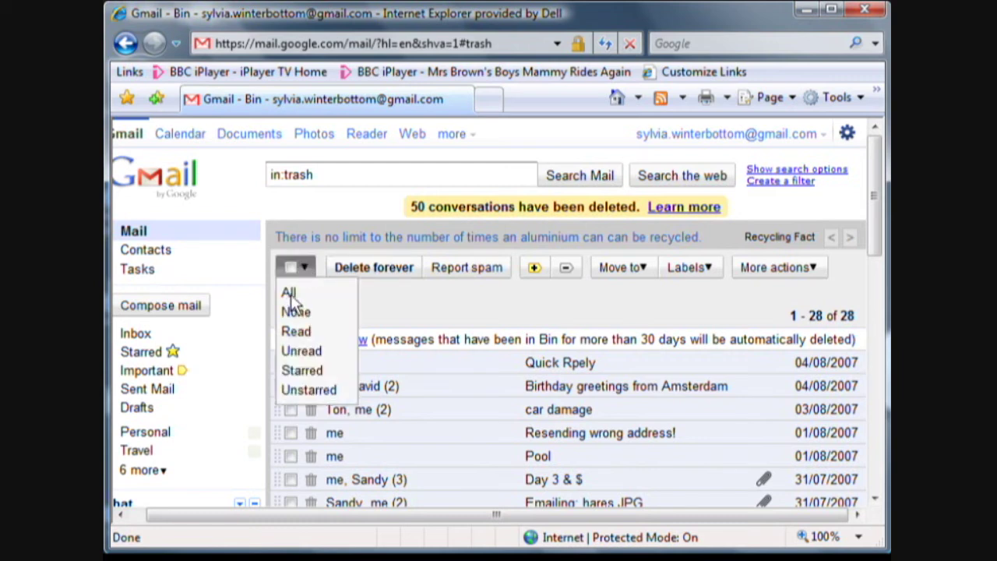
pyautogui.click(289, 294)
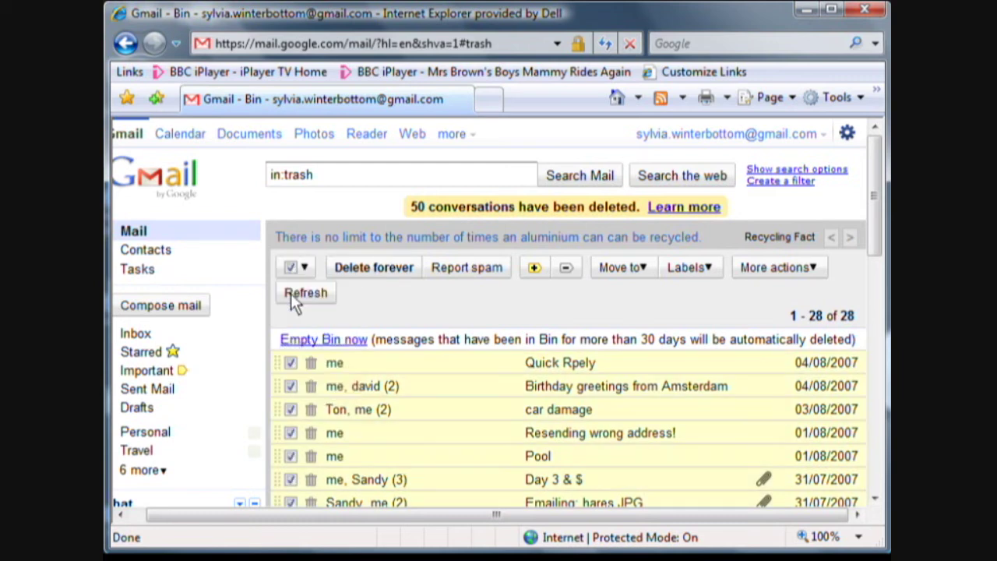
pyautogui.click(370, 266)
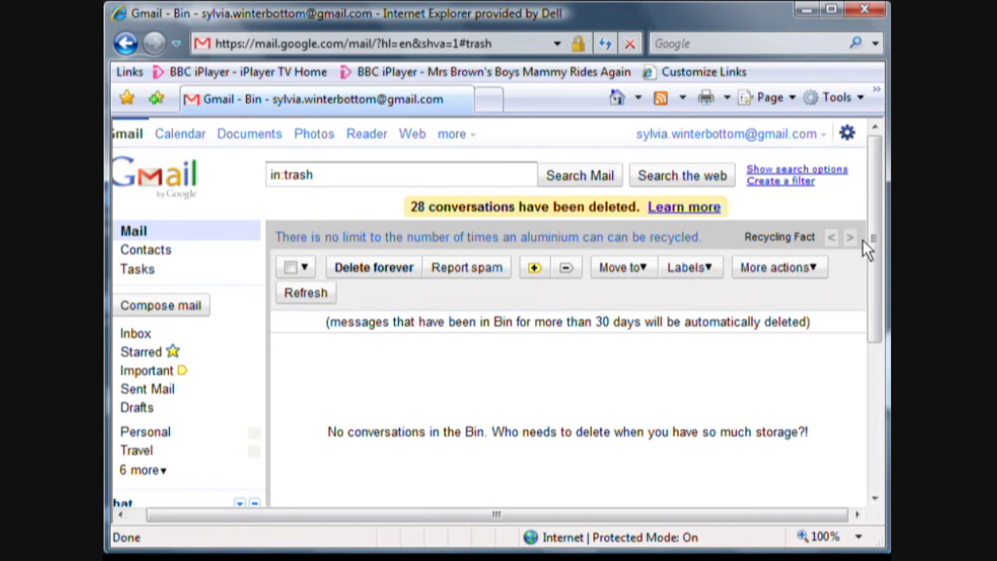
# - Check the account's storage usage at the foot of the Bin page, and permanently delete all messages in the Spam folder
pyautogui.moveTo(873, 257); pyautogui.dragTo(869, 400)
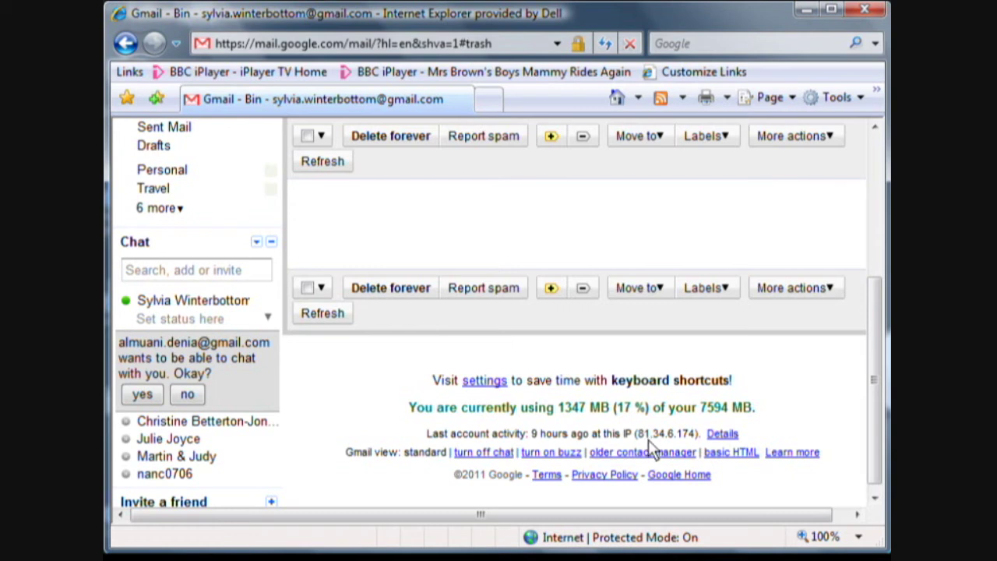
pyautogui.click(160, 208)
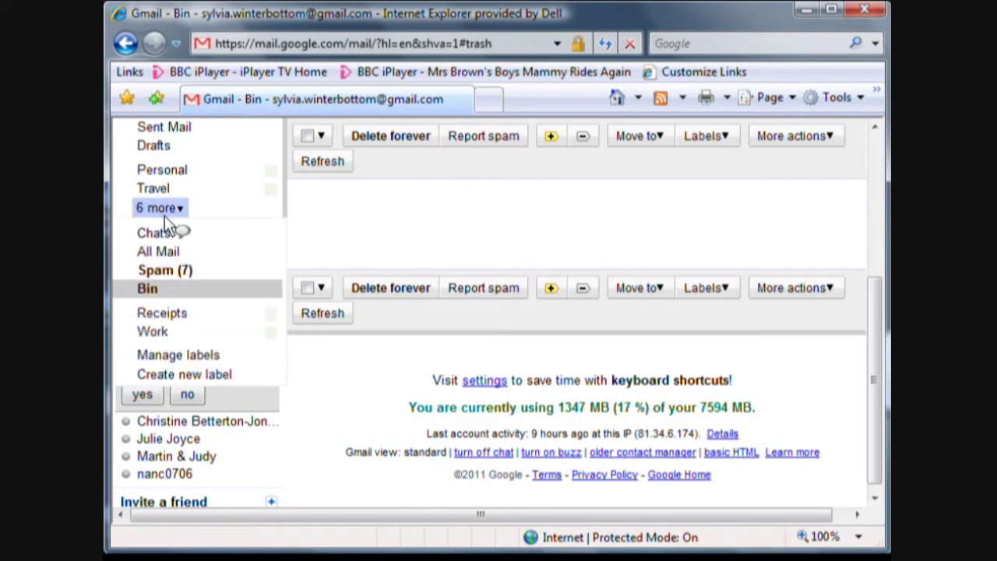
pyautogui.click(167, 271)
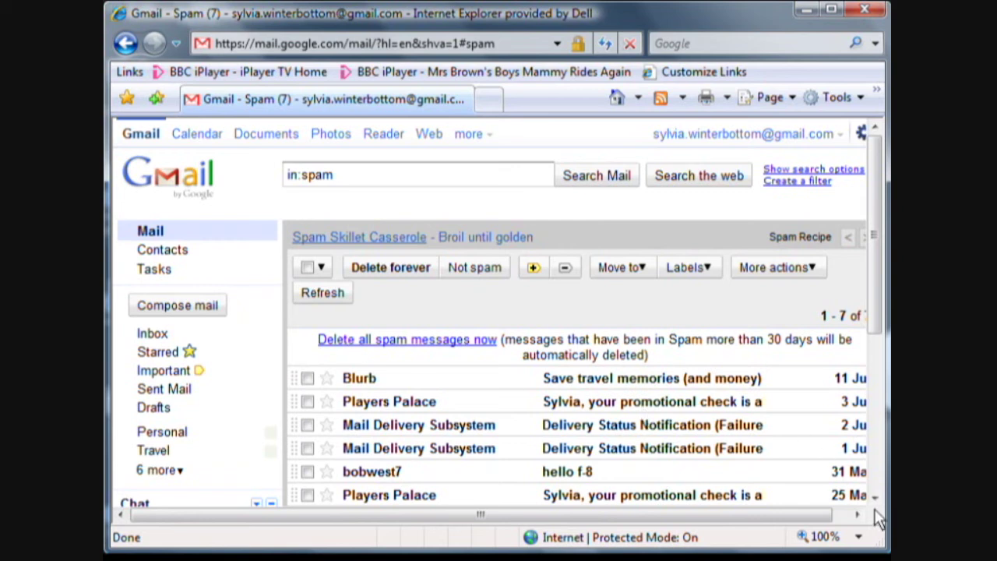
pyautogui.scroll(-1, 872, 493)
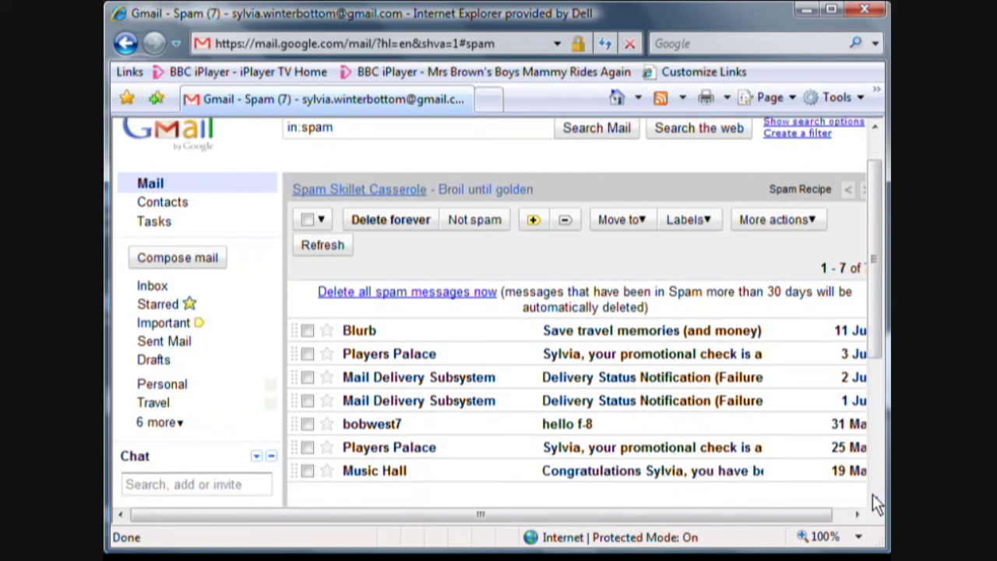
pyautogui.scroll(-1, 872, 495)
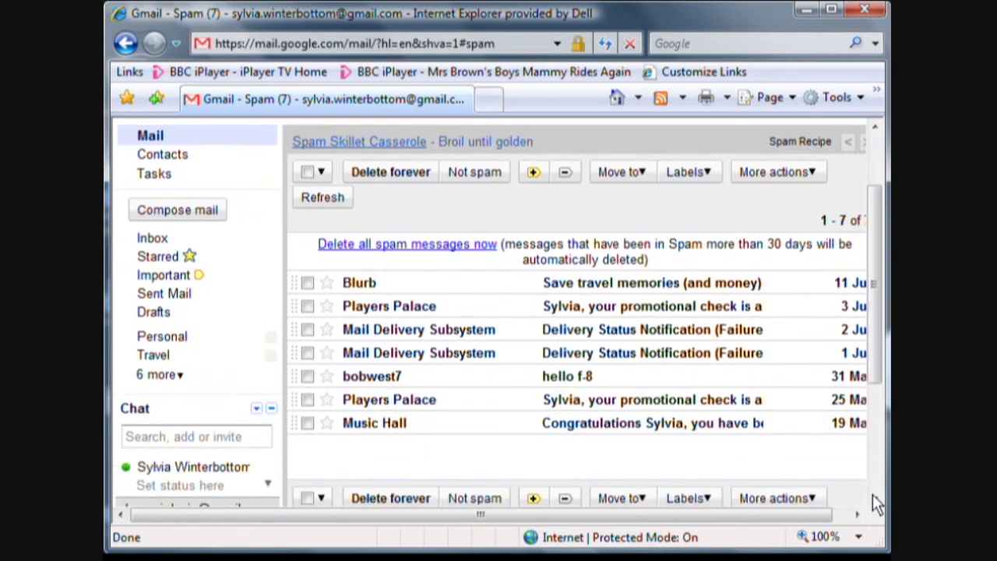
pyautogui.click(432, 245)
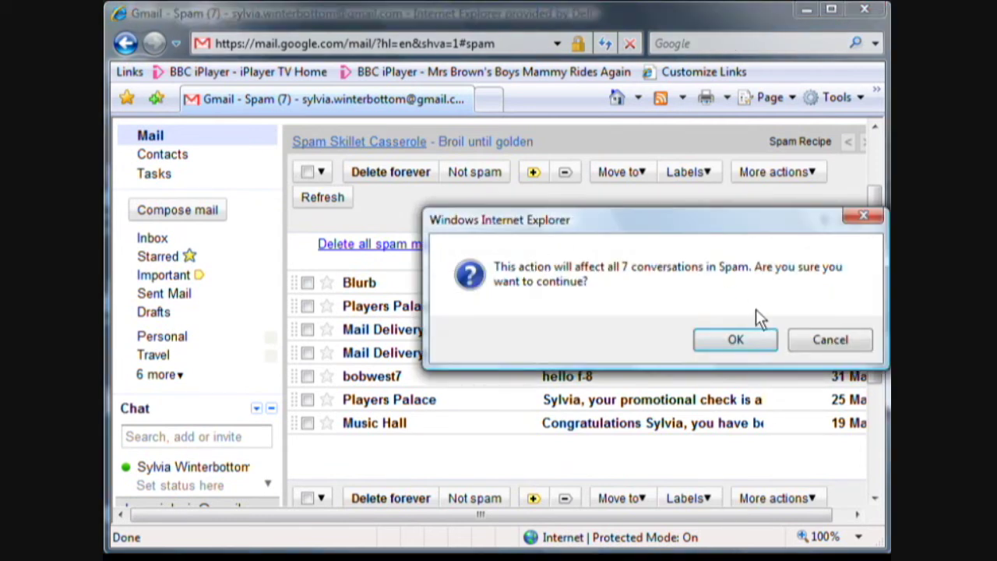
pyautogui.click(749, 339)
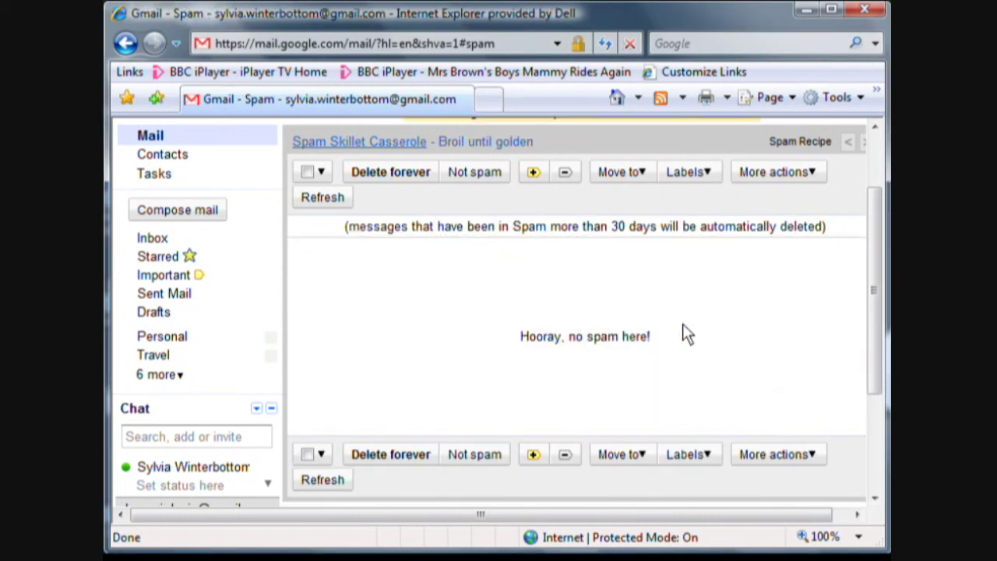
# - Open All Mail from the additional mail folders and go to its oldest page of conversations
pyautogui.click(179, 375)
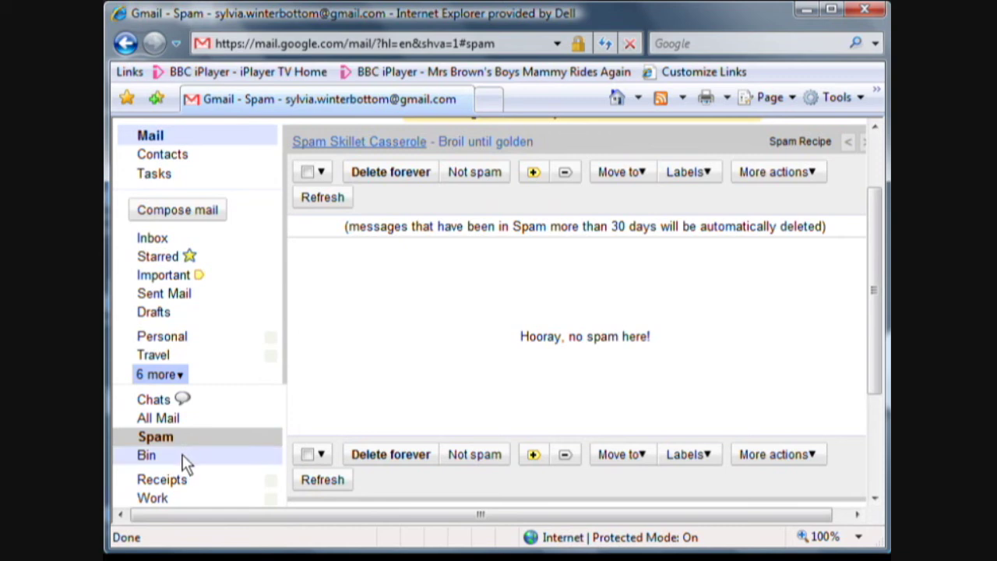
pyautogui.click(165, 418)
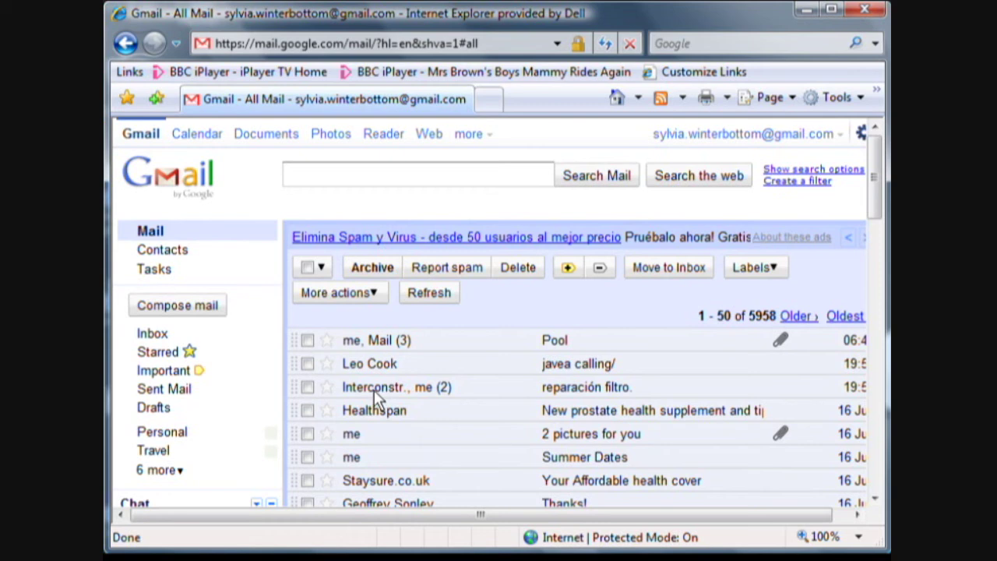
pyautogui.moveTo(373, 391)
pyautogui.scroll(-1, 797, 498)
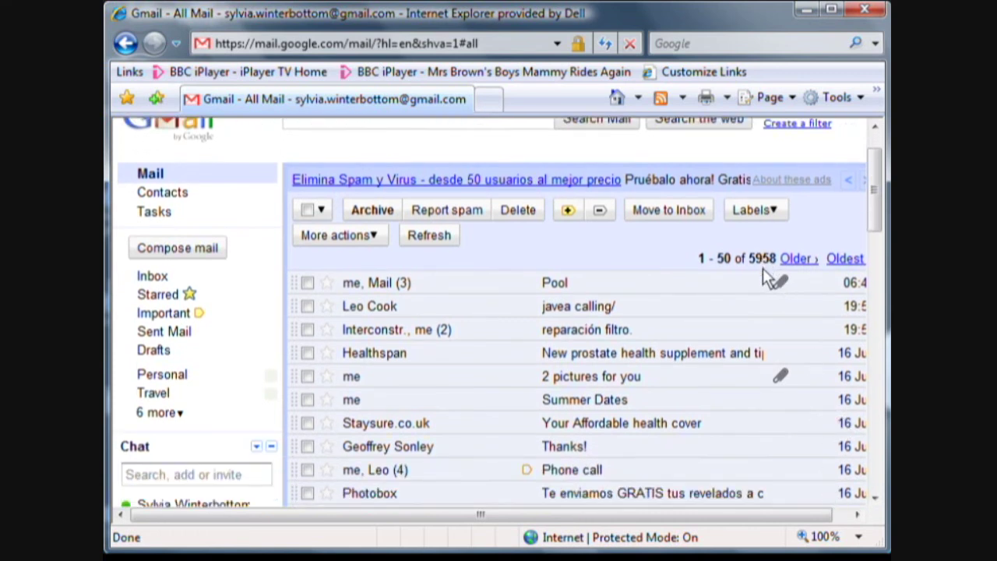
pyautogui.click(841, 260)
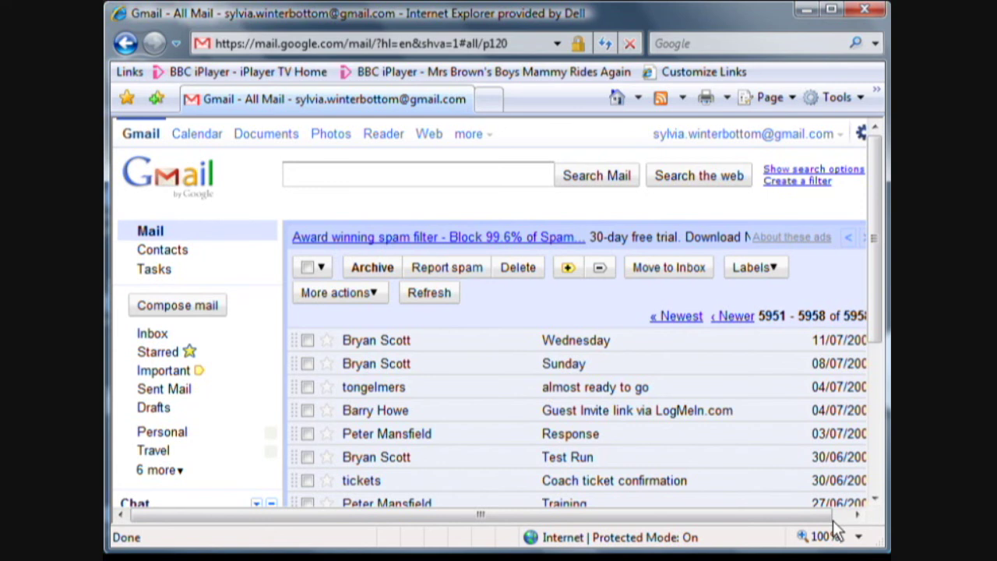
pyautogui.moveTo(796, 515); pyautogui.dragTo(812, 514)
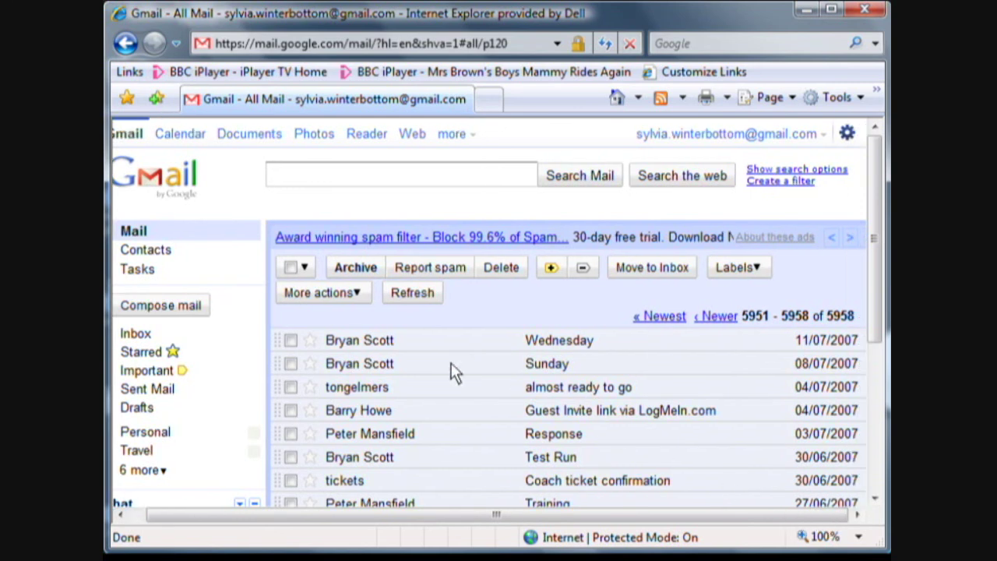
# - Move all conversations on the oldest All Mail page, 5951 - 5958, to the Bin
pyautogui.click(305, 267)
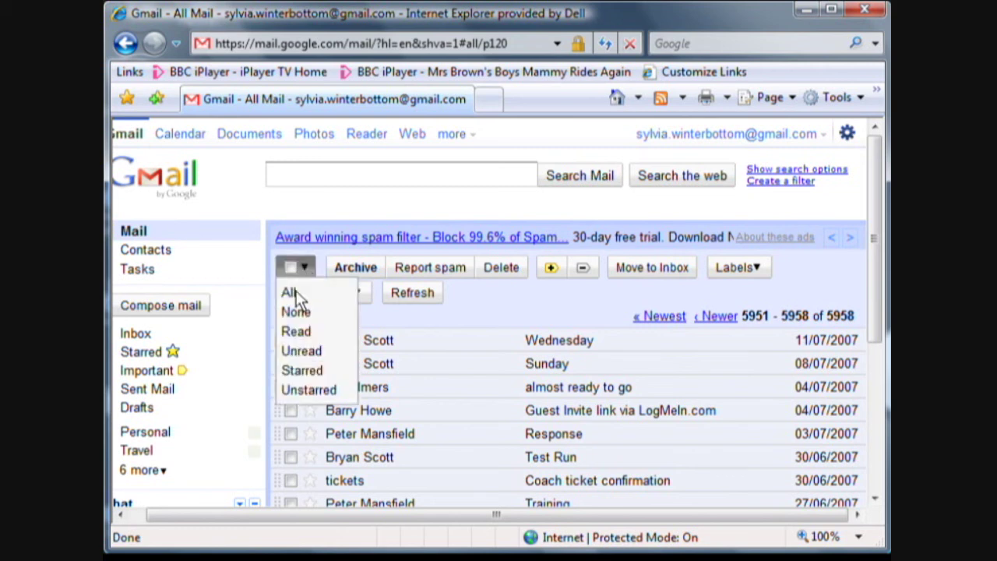
pyautogui.click(290, 294)
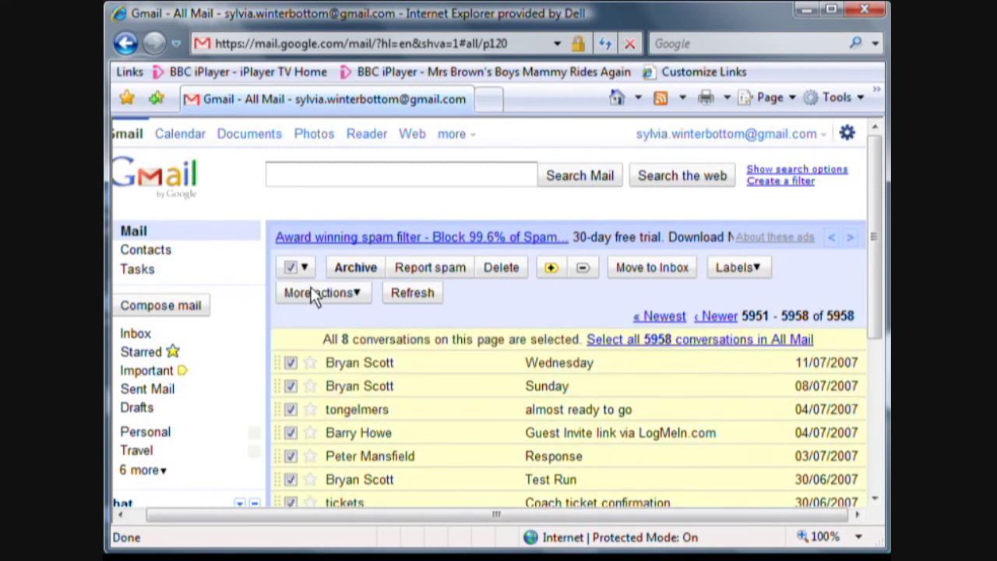
pyautogui.click(509, 265)
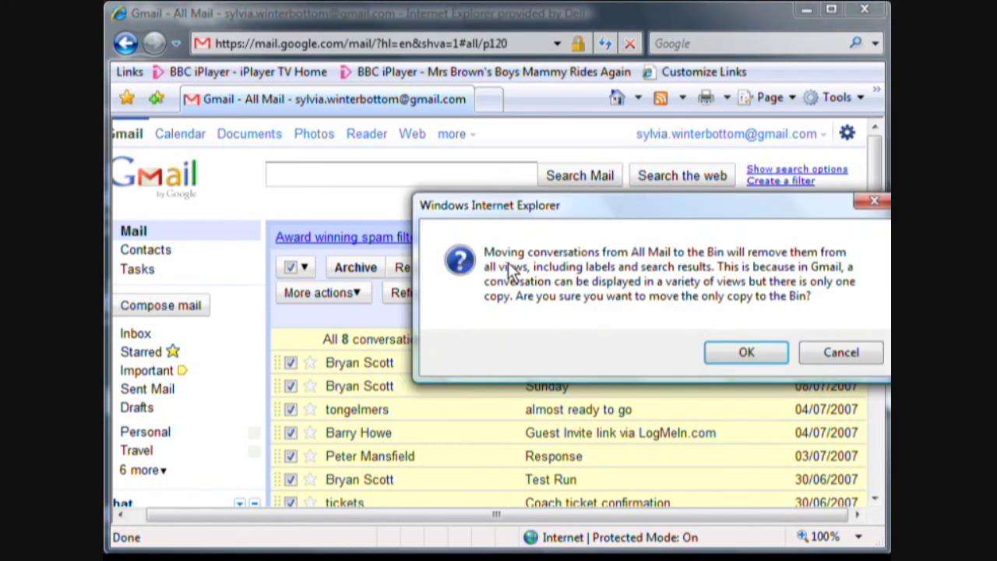
pyautogui.click(752, 352)
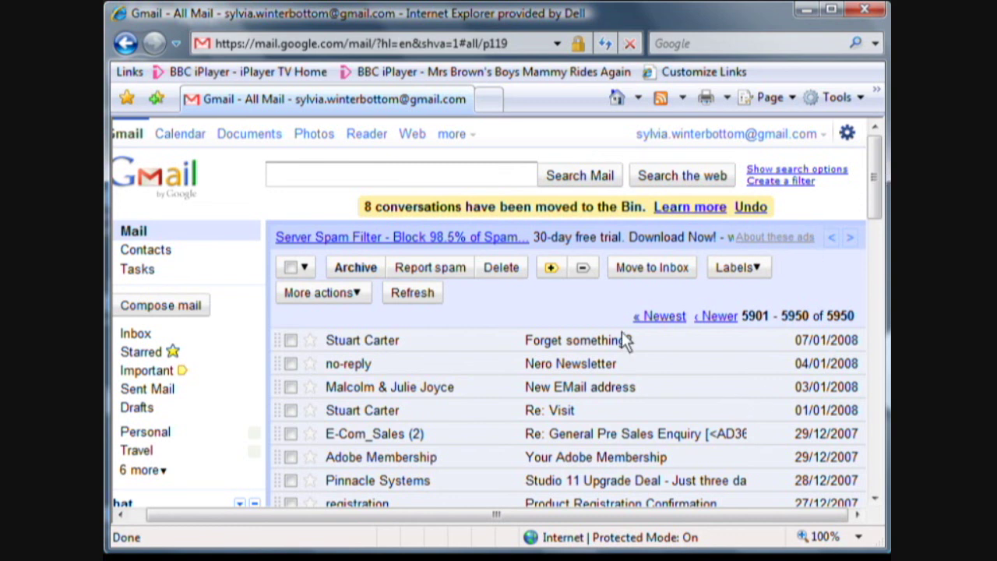
# - Open the Bin from the additional mail folders and permanently delete all the conversations in it
pyautogui.click(164, 471)
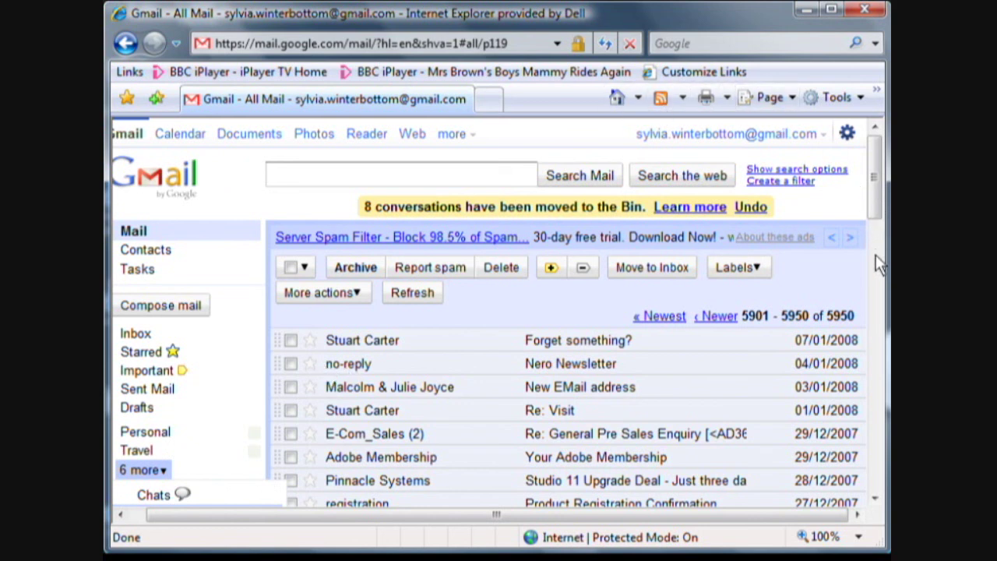
pyautogui.scroll(-3, 875, 250)
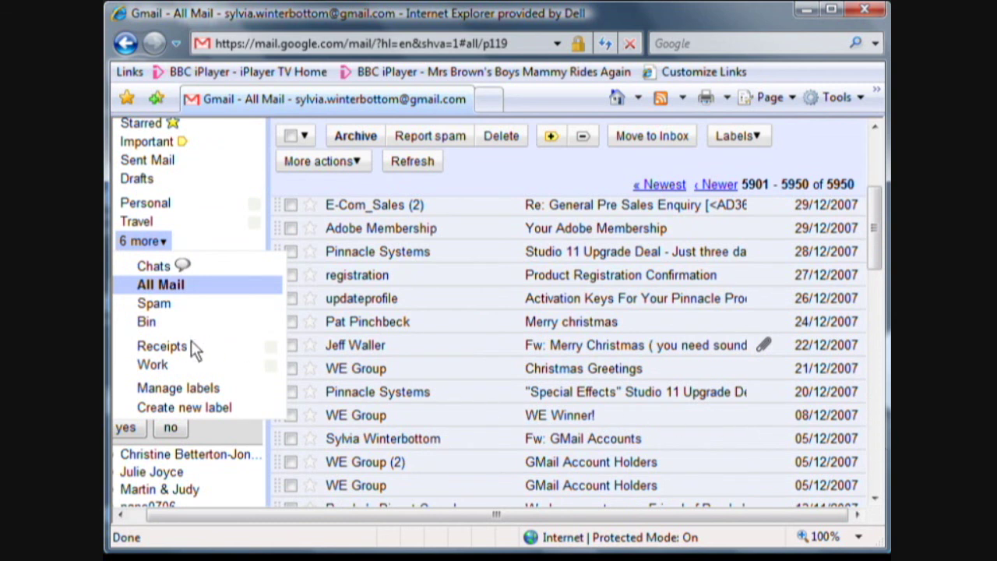
pyautogui.click(145, 324)
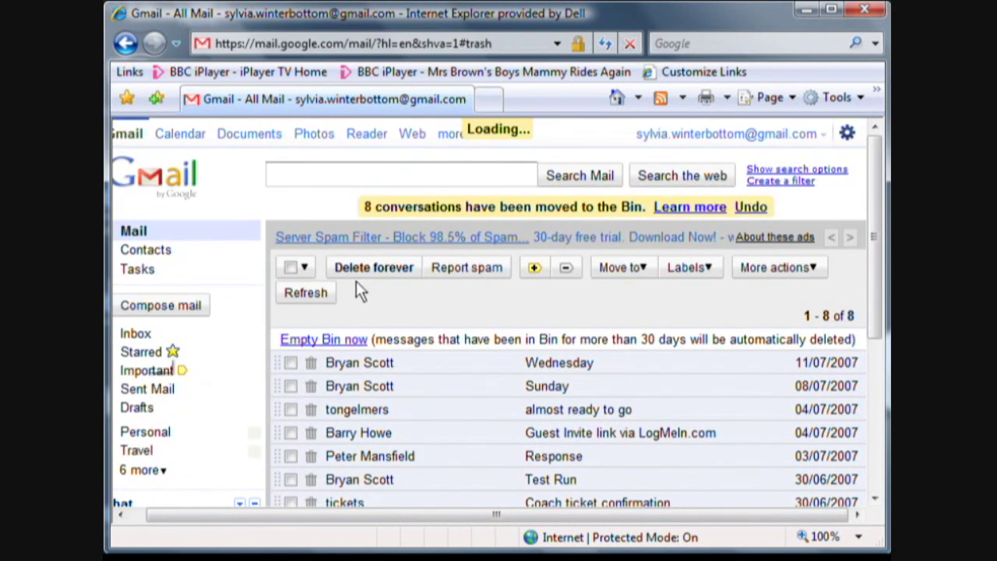
pyautogui.click(303, 268)
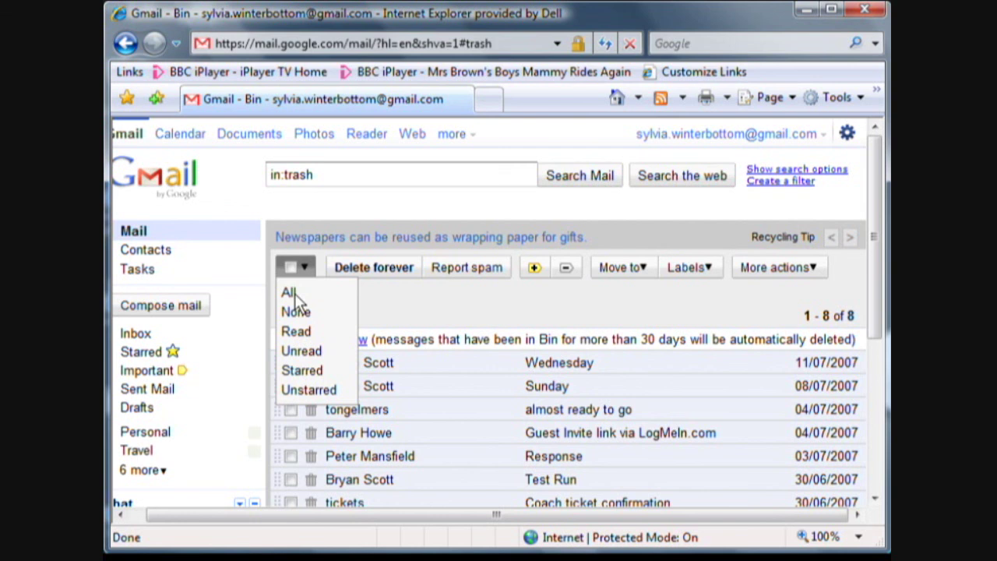
pyautogui.click(295, 294)
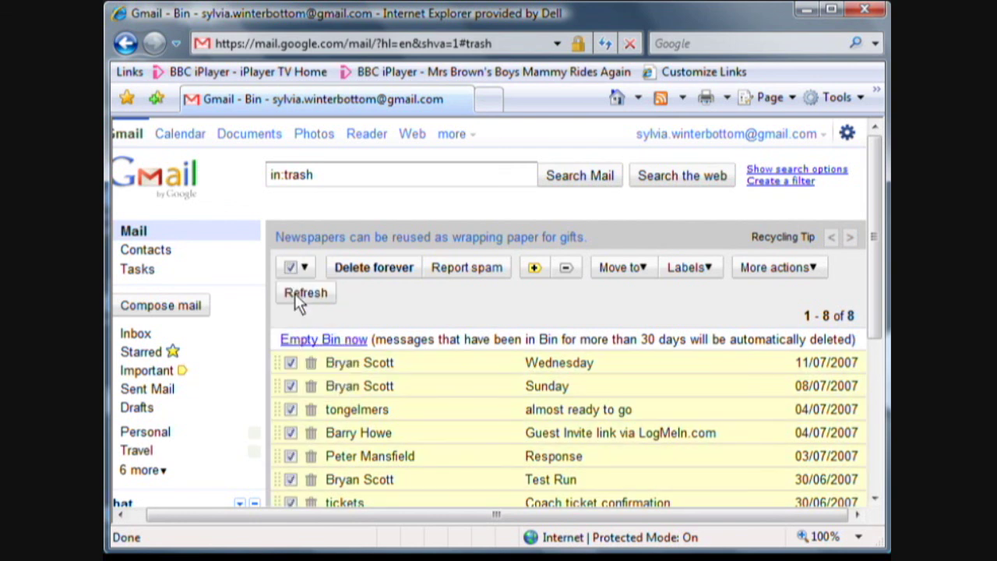
pyautogui.click(361, 267)
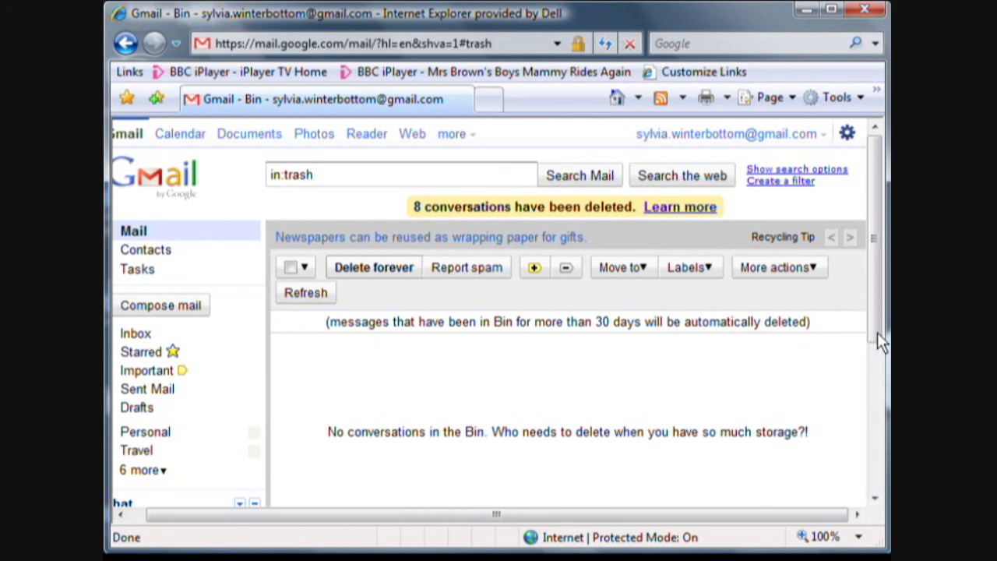
# - Check the account's storage usage at the foot of the emptied Bin page
pyautogui.click(876, 499)
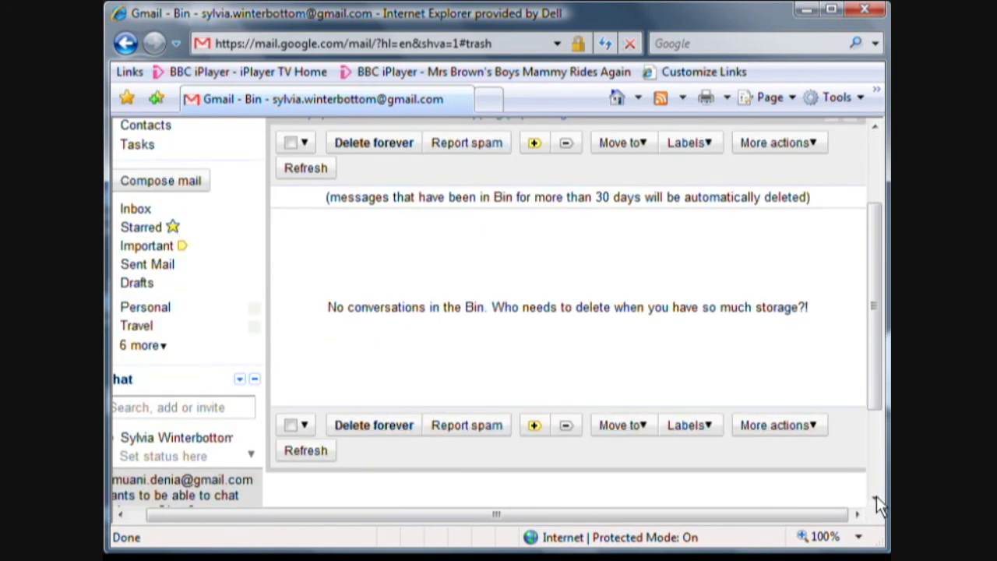